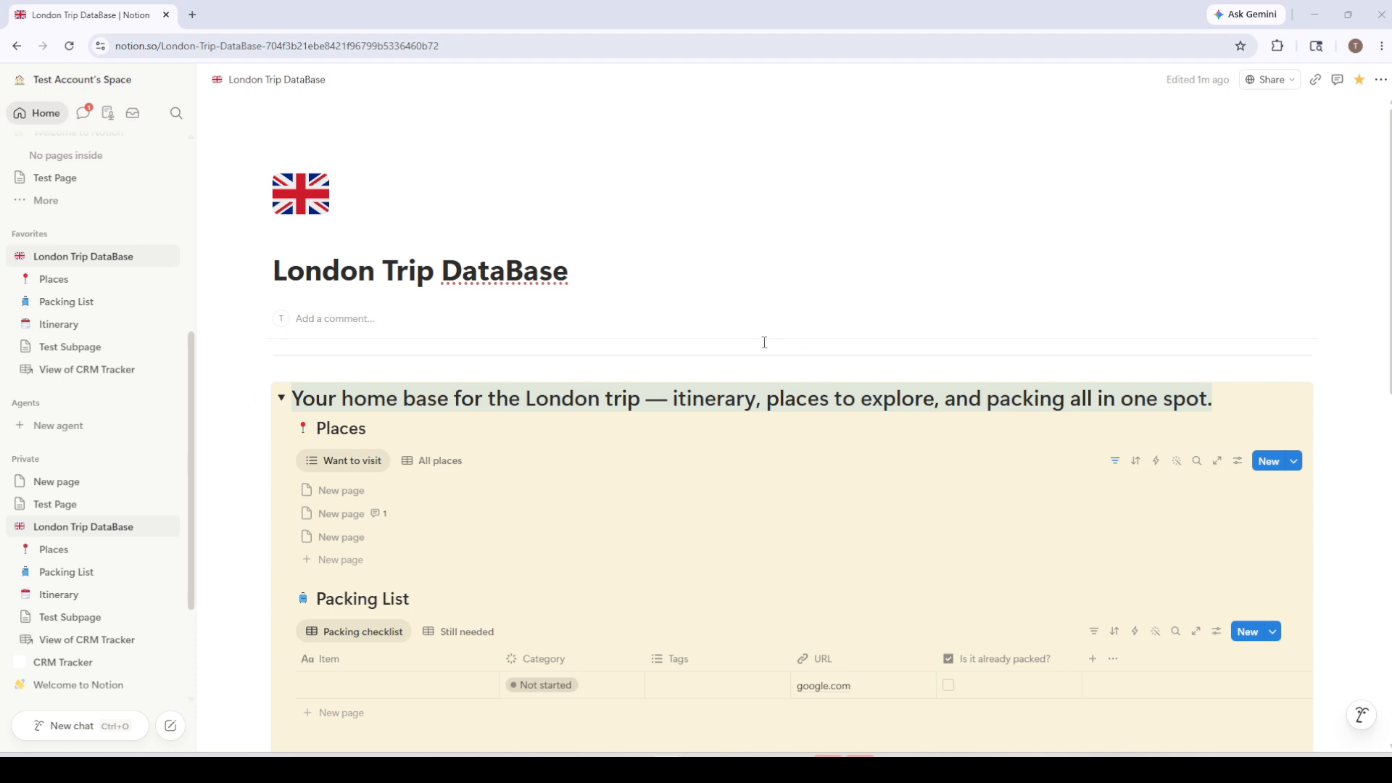
# Scroll the London Trip DataBase page to the empty area below the CRM Tracker table
pyautogui.scroll(-10, 763, 348)
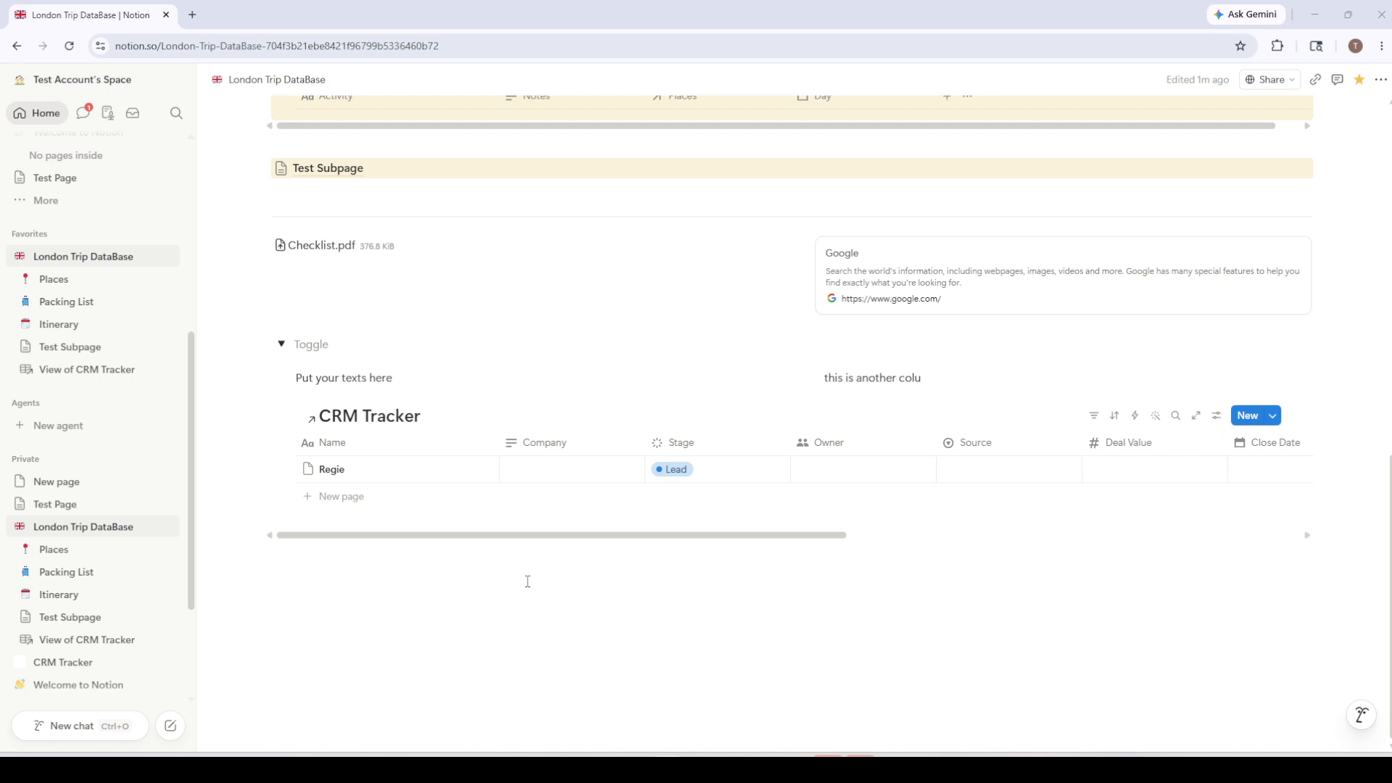
pyautogui.scroll(15, 528, 581)
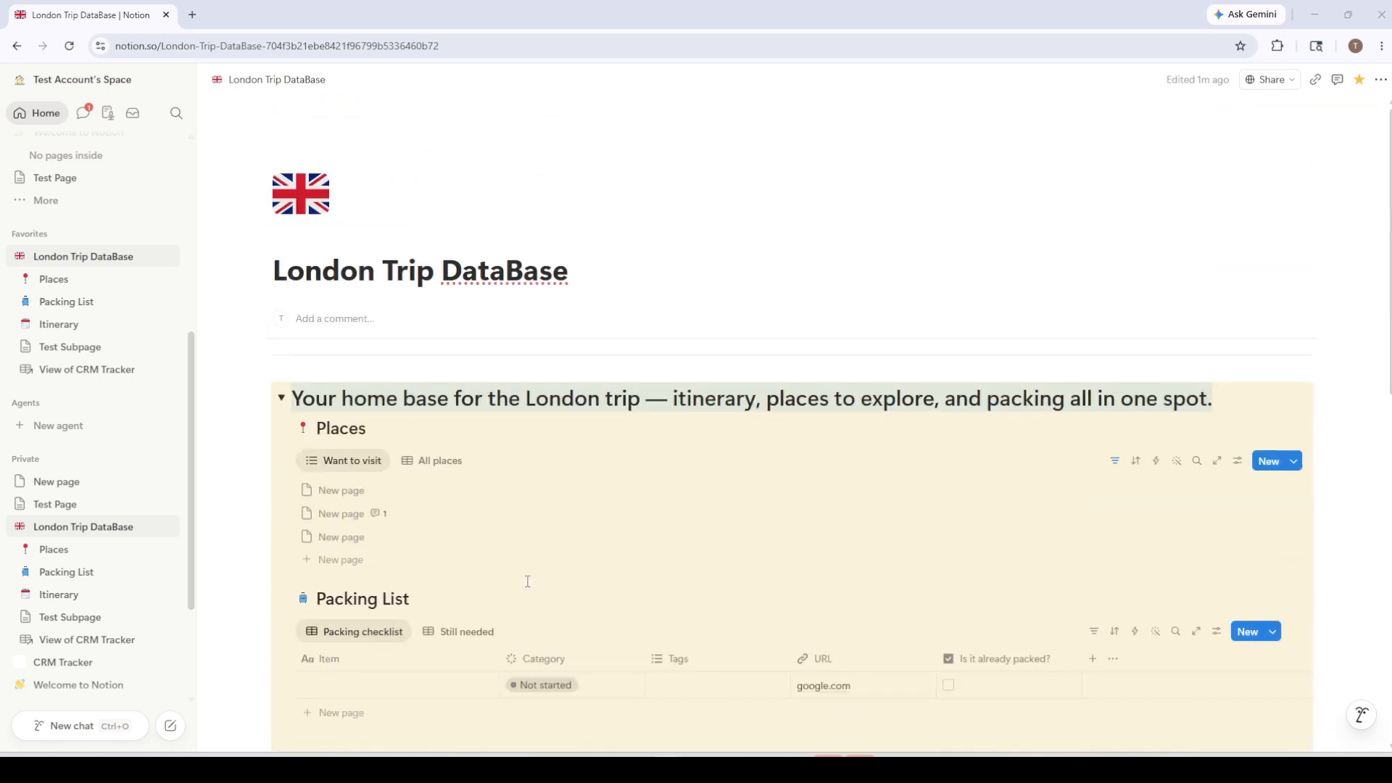
pyautogui.scroll(-8, 527, 581)
pyautogui.scroll(-3, 528, 582)
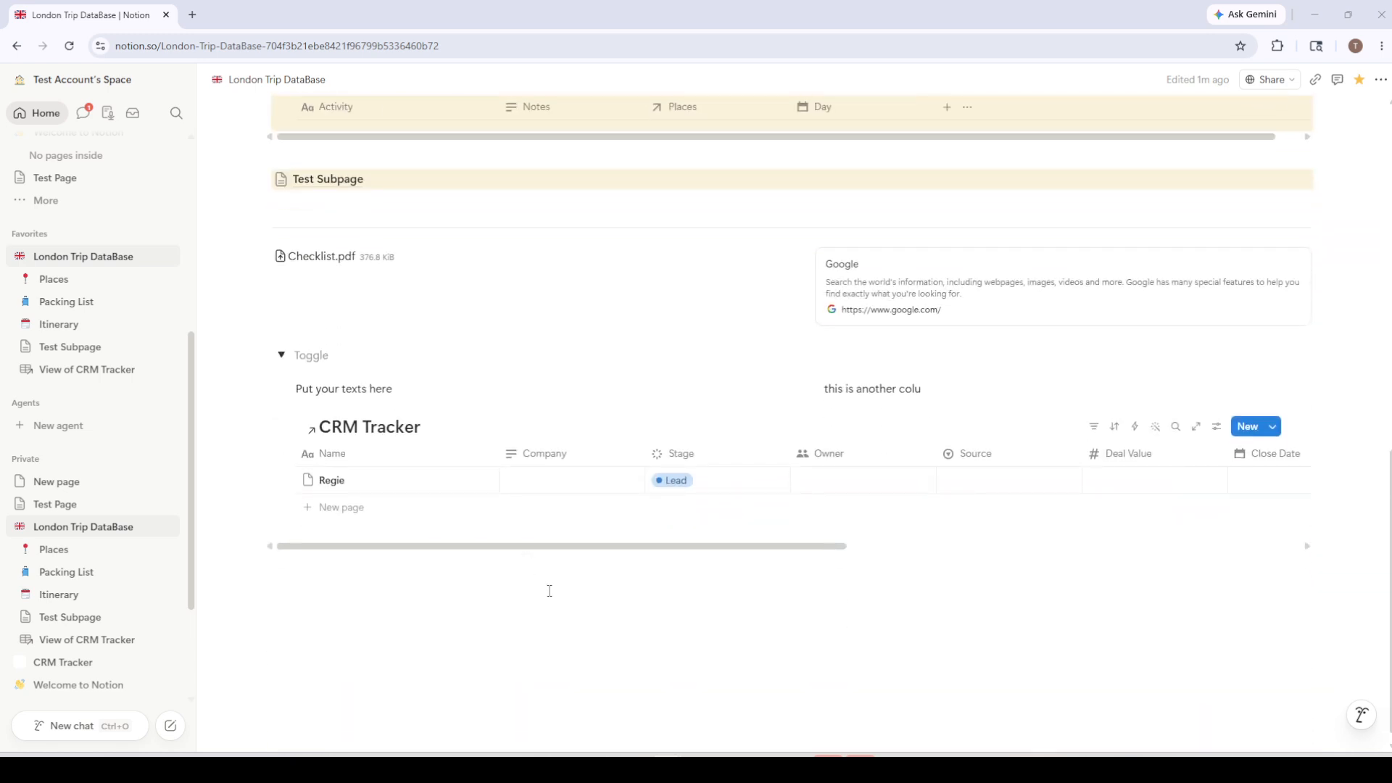
# Start a new block below the CRM Tracker and search the slash menu for /table, then /board
pyautogui.click(491, 578)
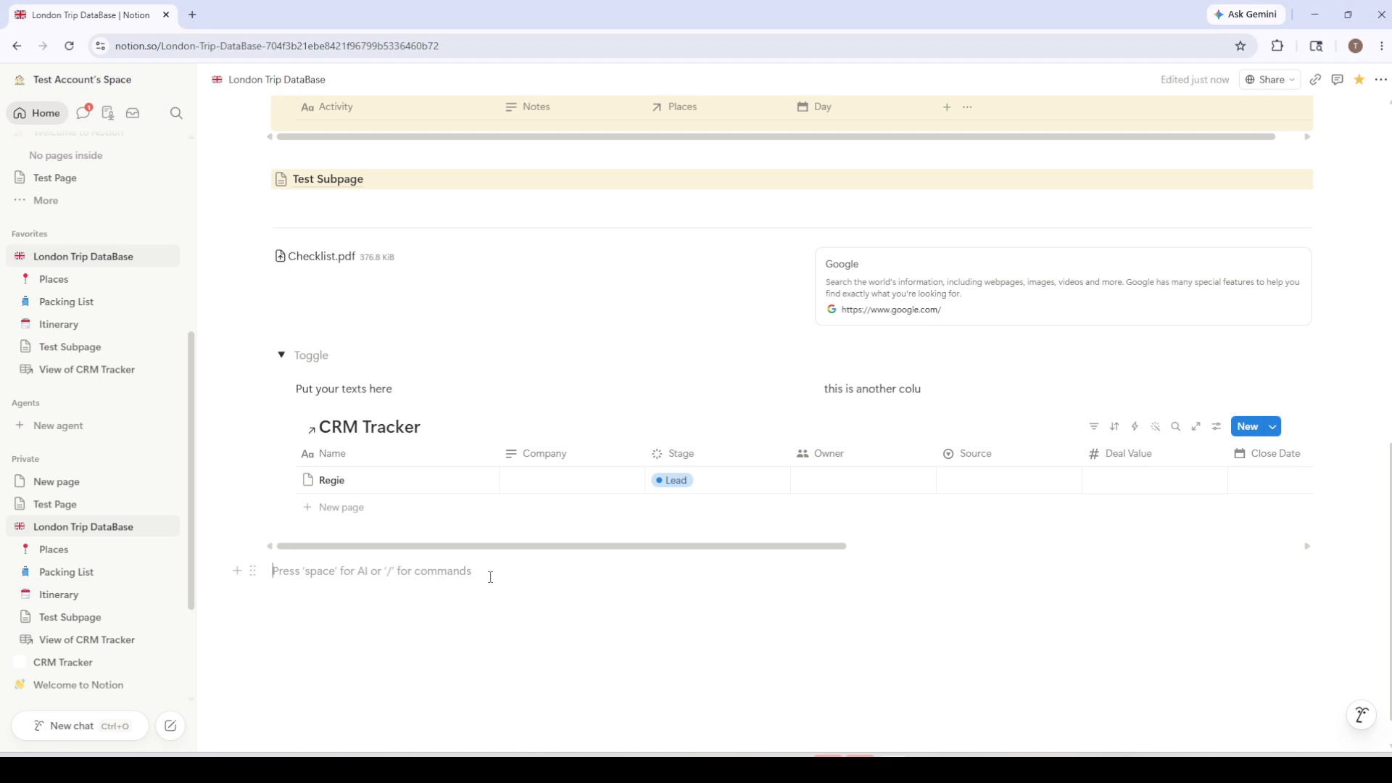
pyautogui.write('/table')
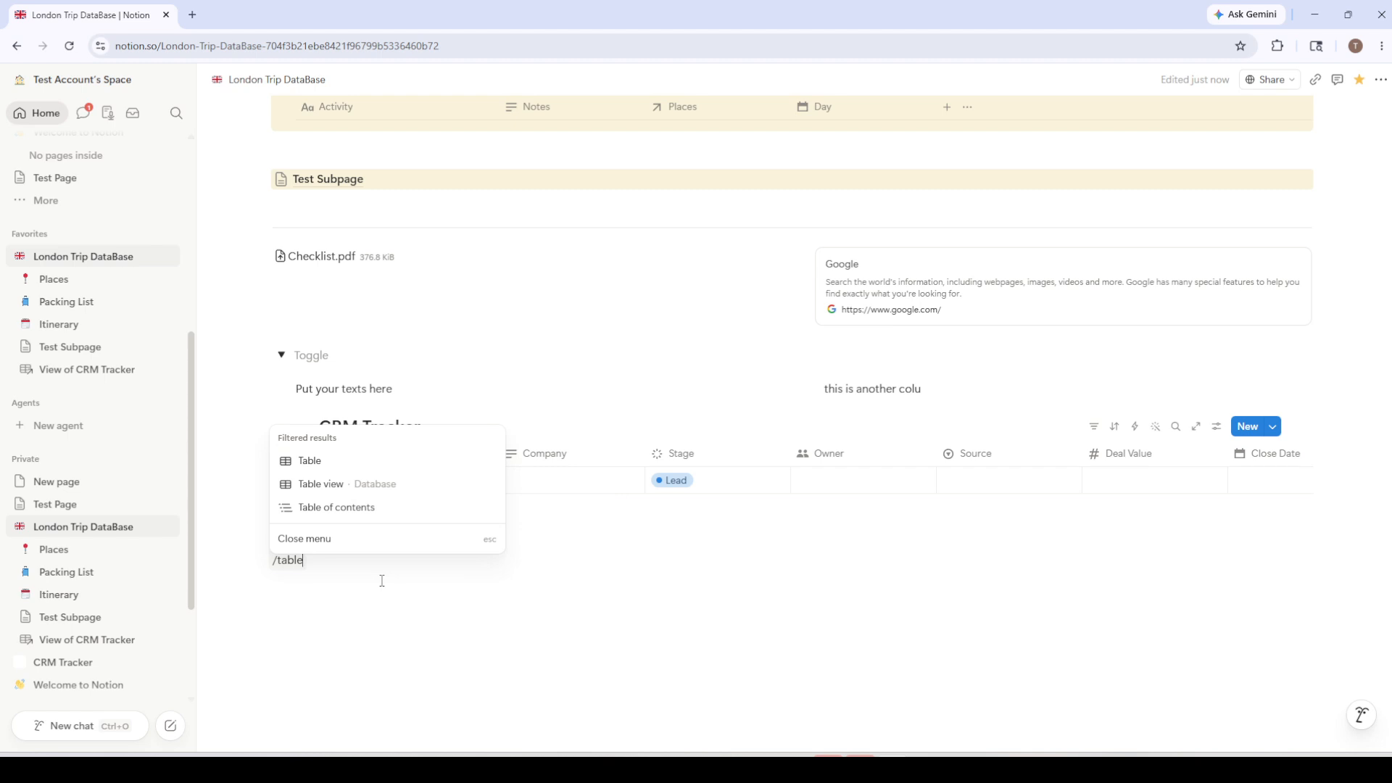
pyautogui.press('BackSpace')
pyautogui.press('BackSpace')
pyautogui.press('BackSpace')
pyautogui.press('BackSpace')
pyautogui.press('BackSpace')
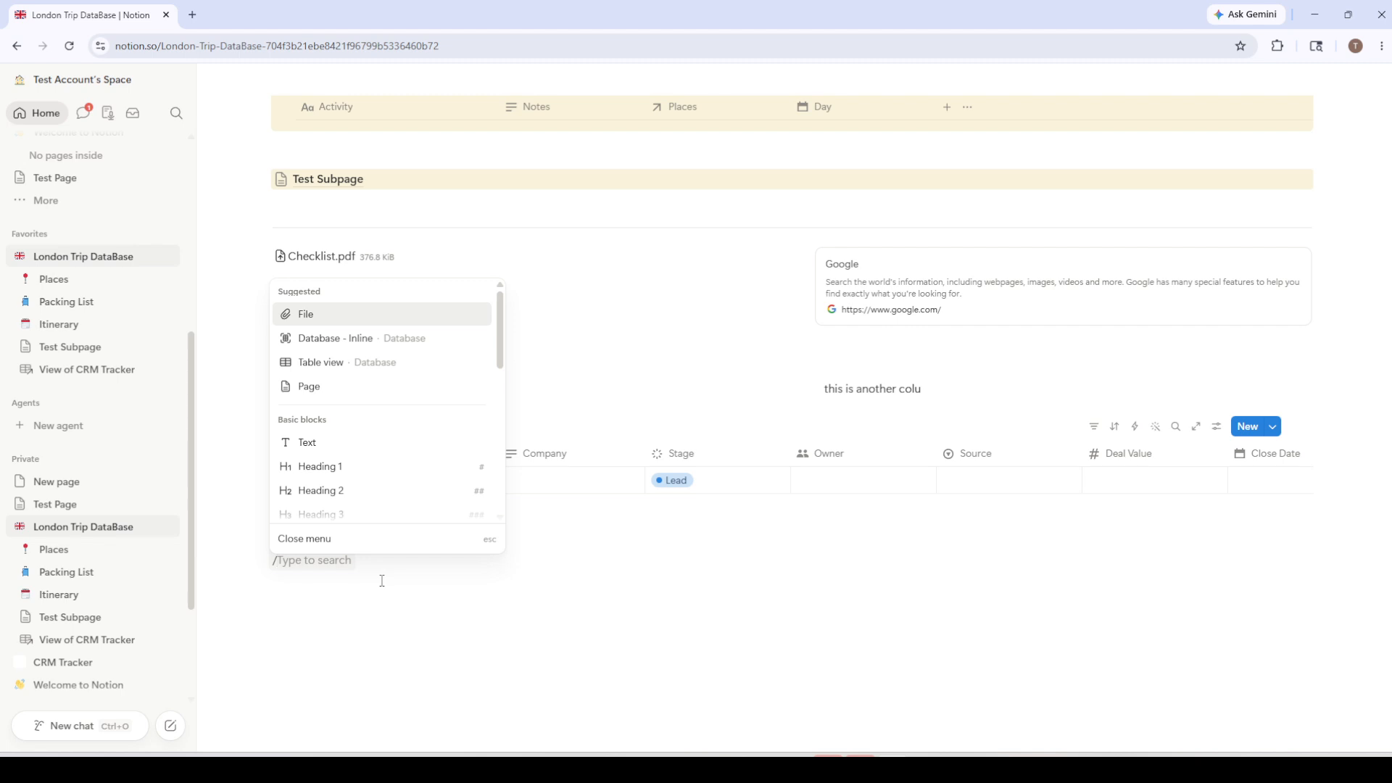
pyautogui.write('board')
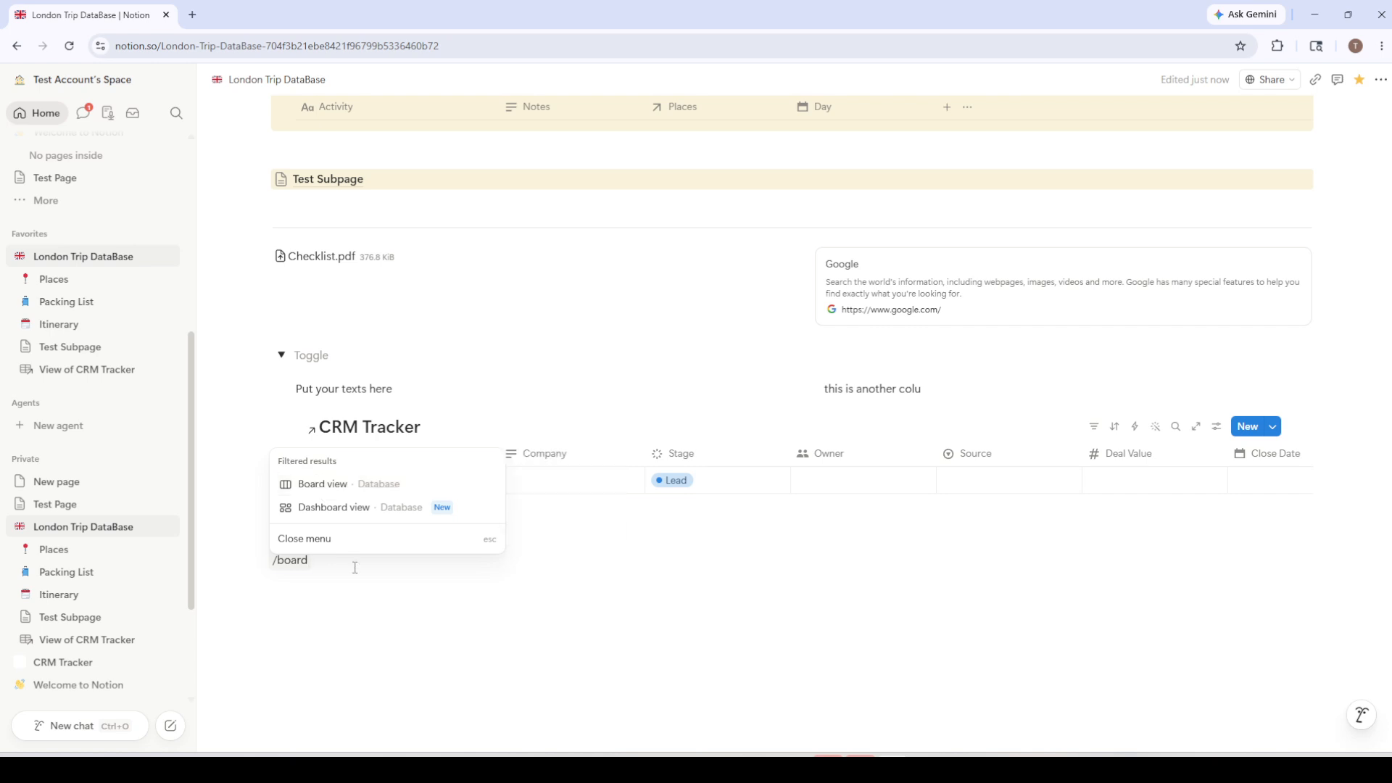
# Change the slash search to 'timeline', then to 'calendar', previewing the Calendar view option
pyautogui.press('BackSpace')
pyautogui.press('BackSpace')
pyautogui.press('BackSpace')
pyautogui.press('BackSpace')
pyautogui.press('BackSpace')
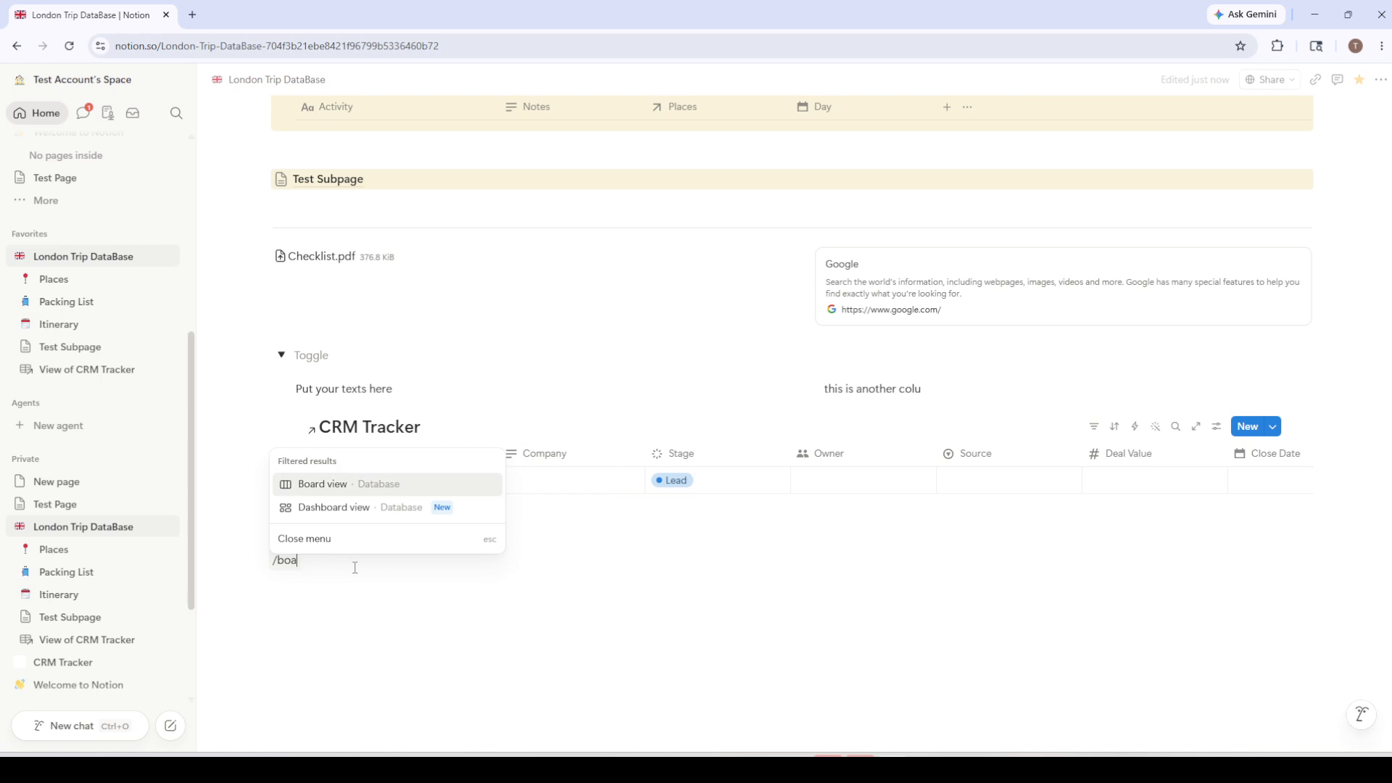
pyautogui.write('timeline')
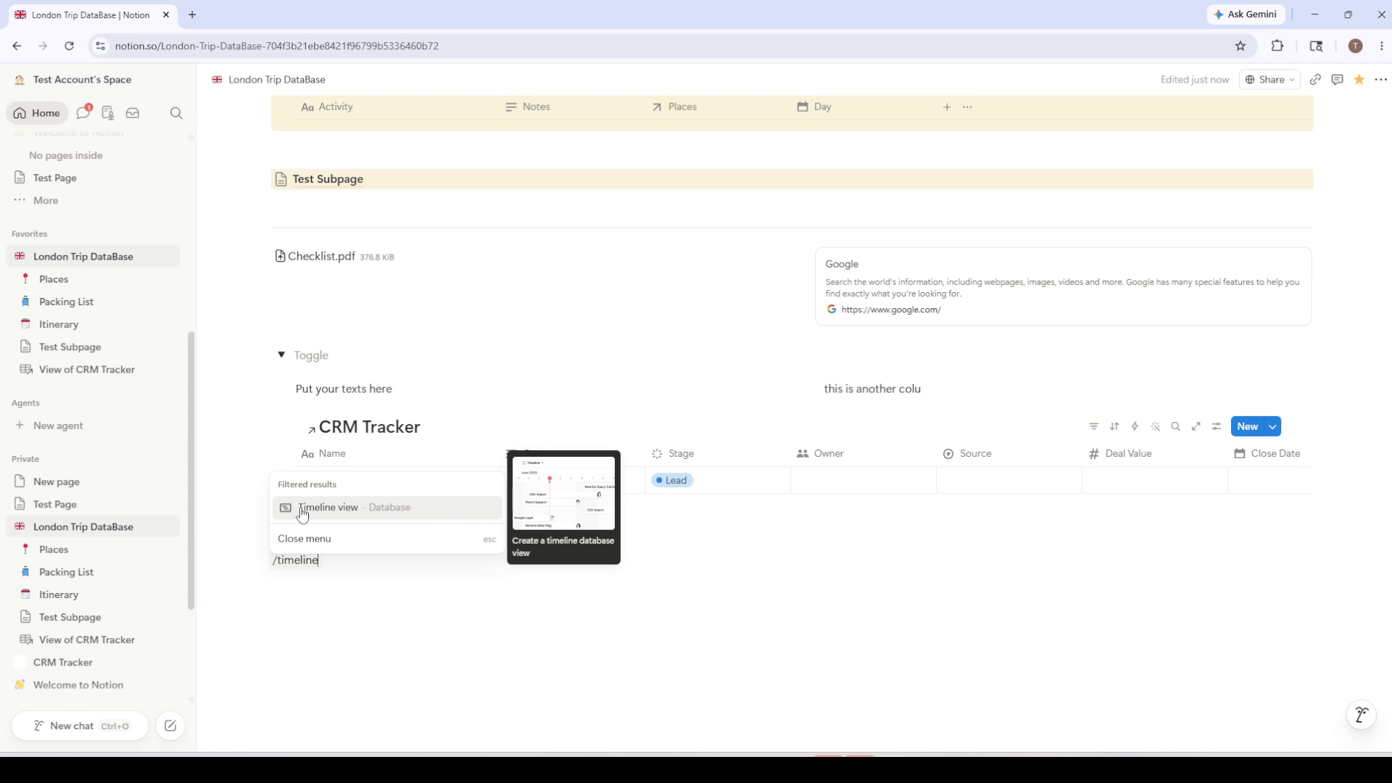
pyautogui.press('BackSpace')
pyautogui.press('BackSpace')
pyautogui.press('BackSpace')
pyautogui.press('BackSpace')
pyautogui.press('BackSpace')
pyautogui.press('BackSpace')
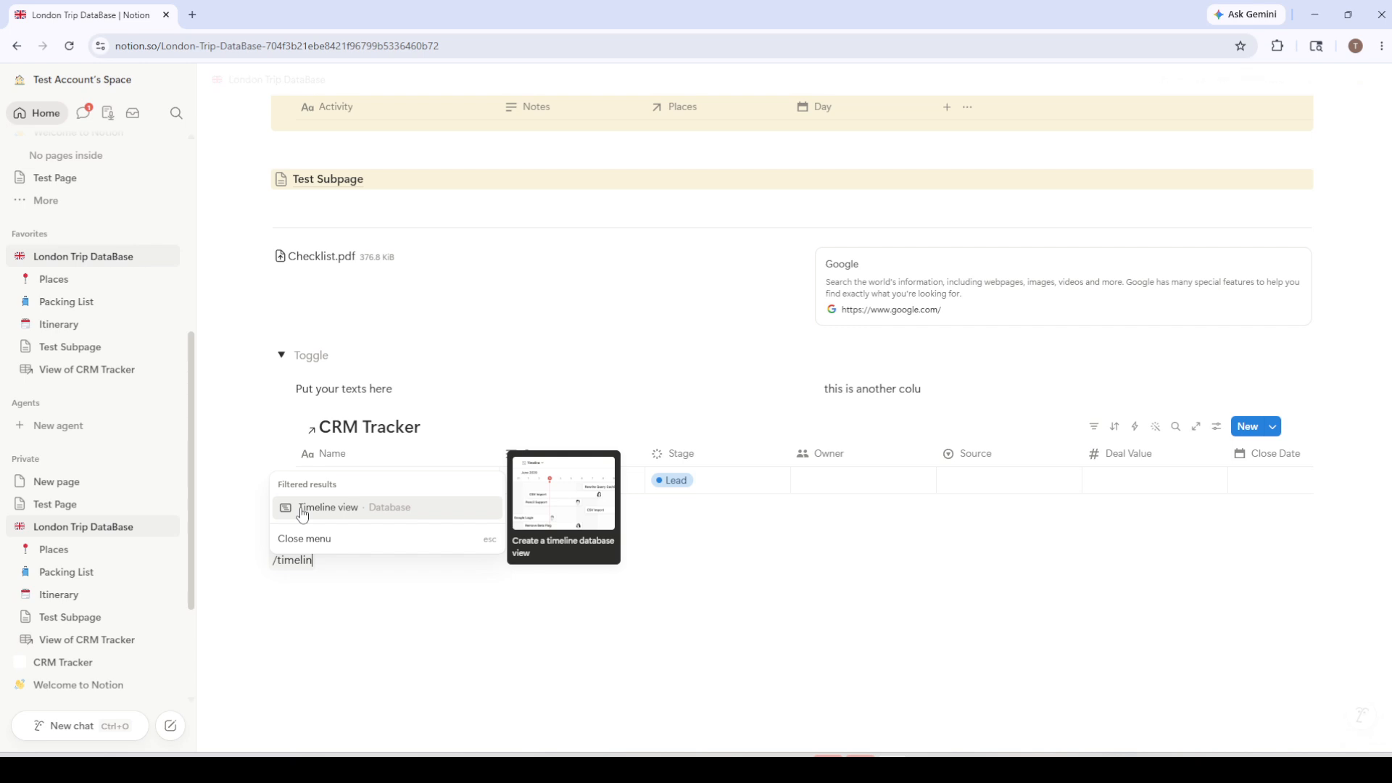
pyautogui.press('BackSpace')
pyautogui.press('BackSpace')
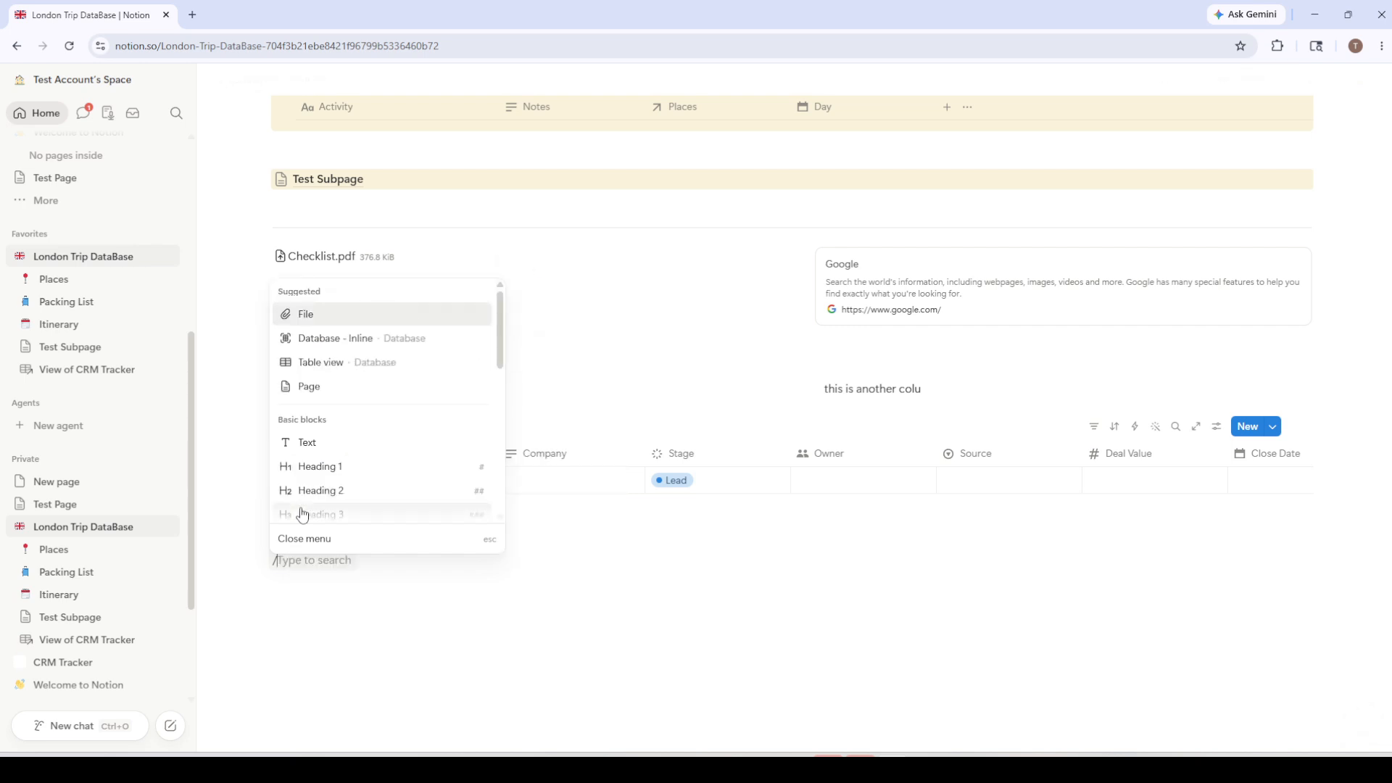
pyautogui.write('calendar')
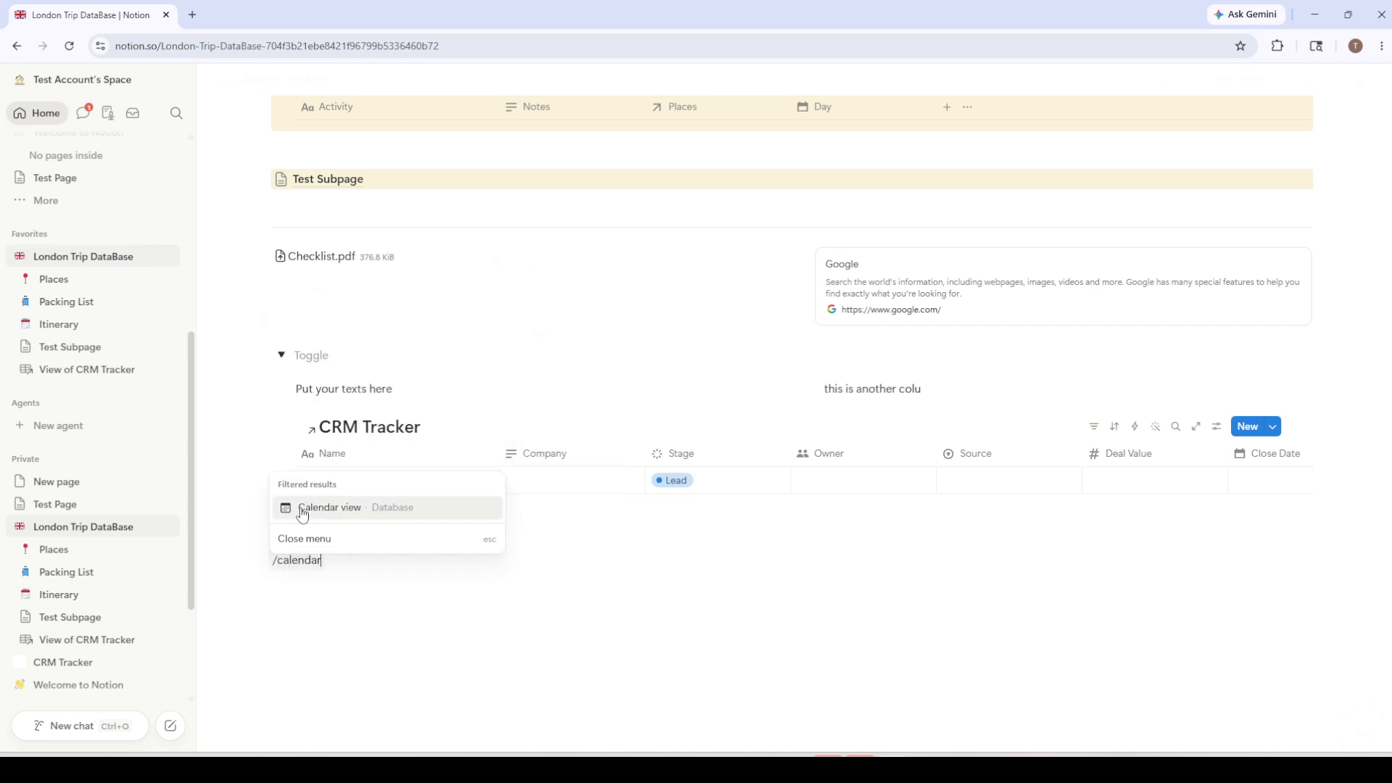
pyautogui.moveTo(322, 514)
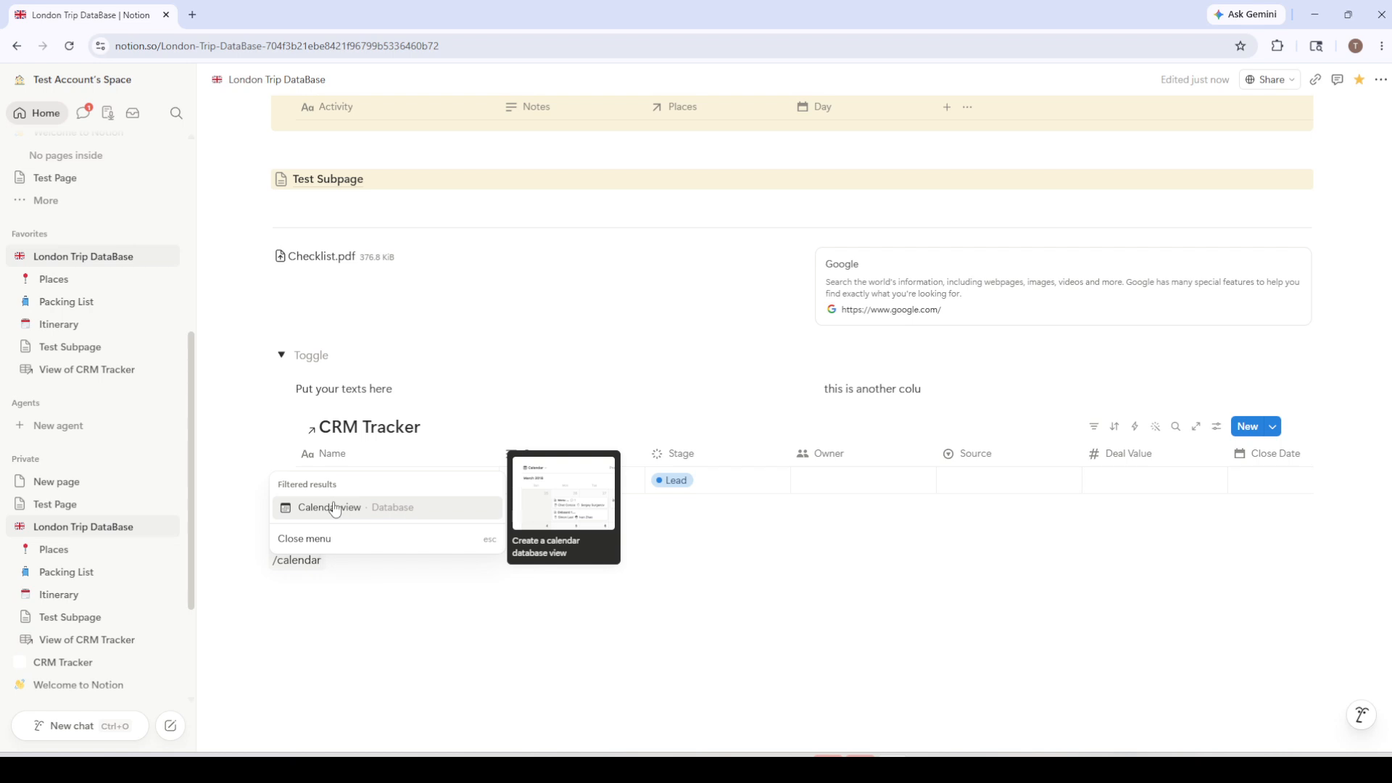
# Change the slash search to 'gallery', then to 'list' to bring up List view options
pyautogui.press('BackSpace')
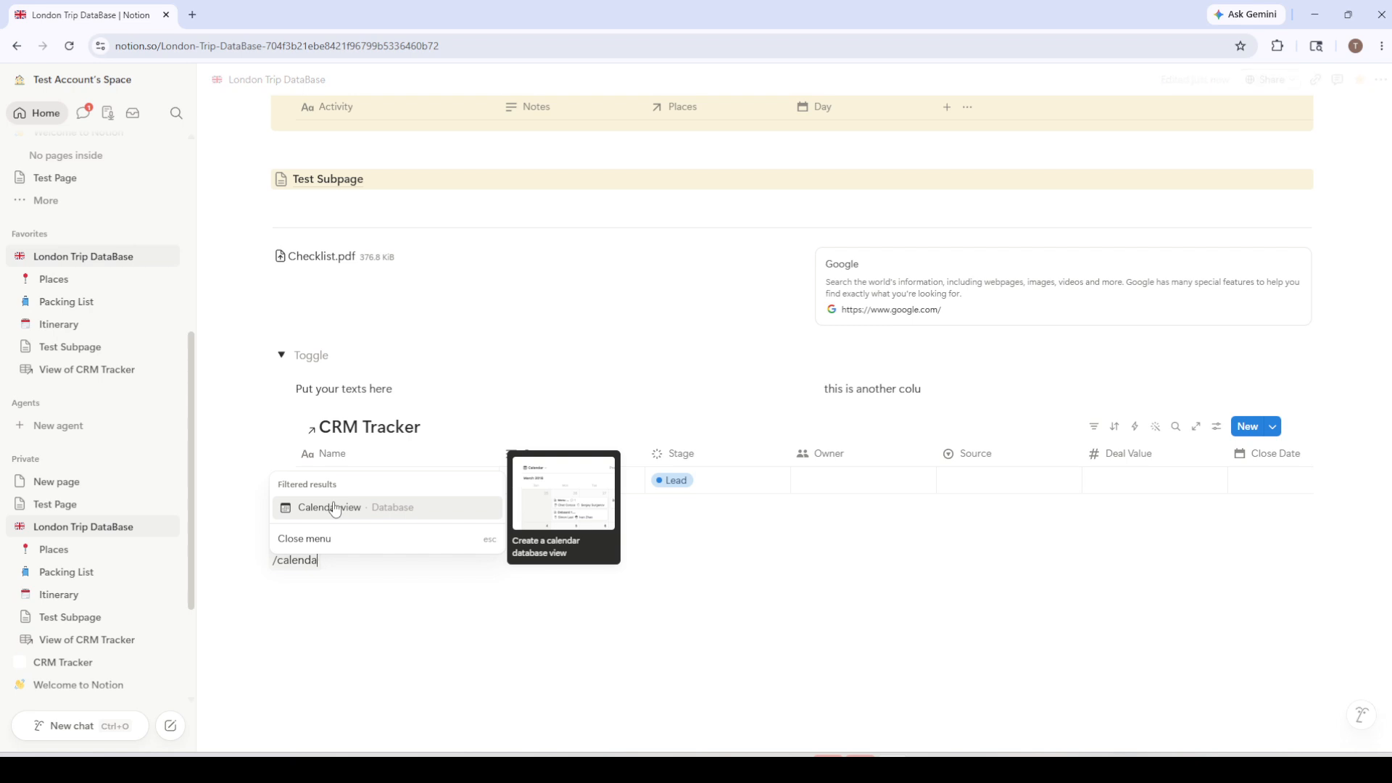
pyautogui.press('BackSpace')
pyautogui.press('BackSpace')
pyautogui.press('BackSpace')
pyautogui.press('BackSpace')
pyautogui.press('BackSpace')
pyautogui.press('BackSpace')
pyautogui.press('BackSpace')
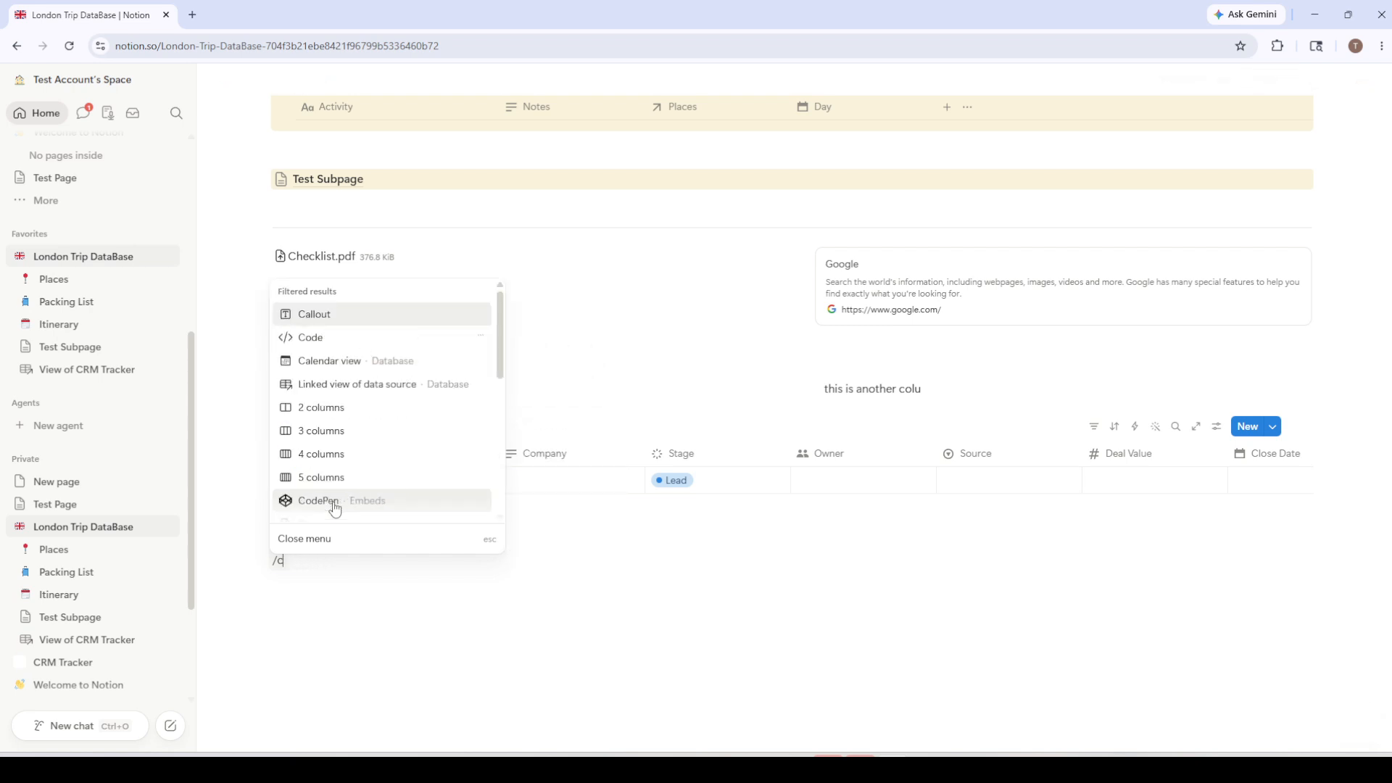
pyautogui.write('gallery')
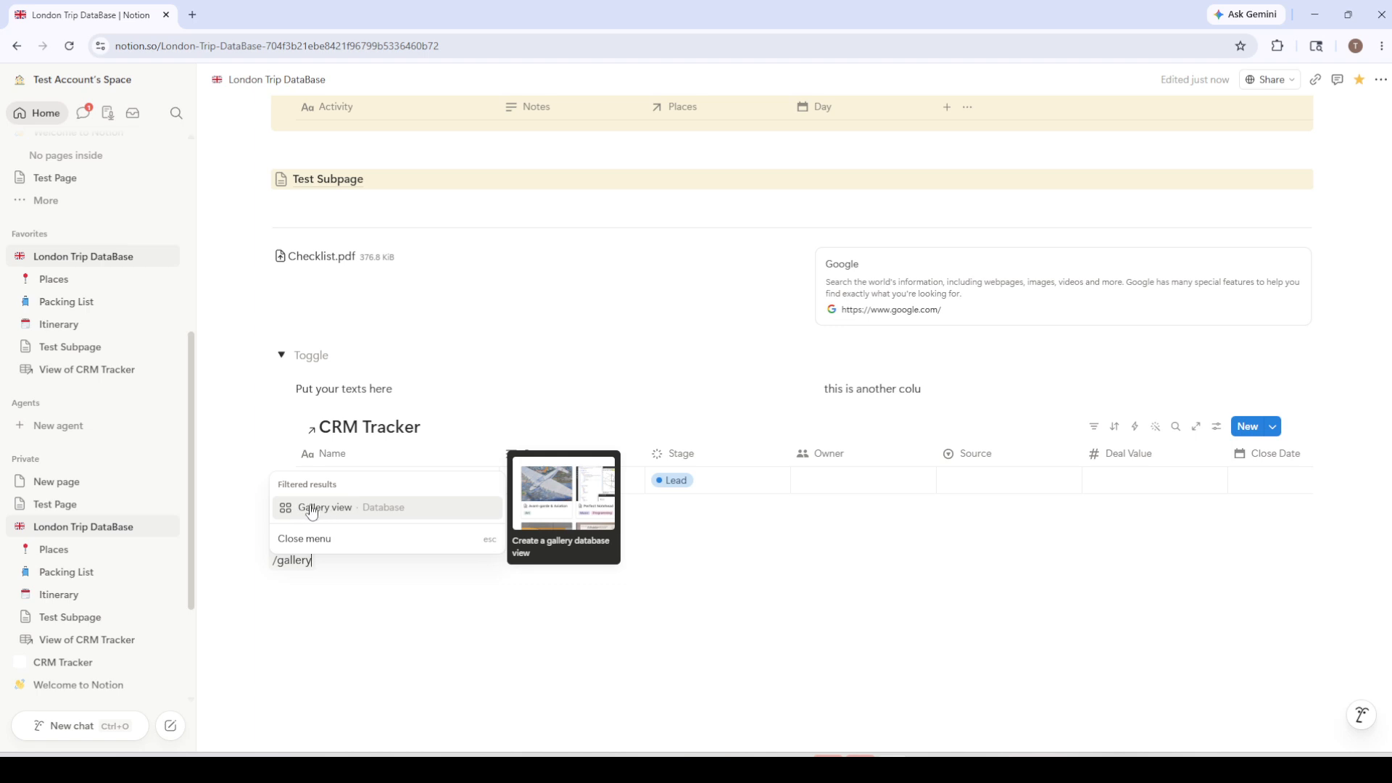
pyautogui.press('BackSpace')
pyautogui.press('BackSpace')
pyautogui.press('BackSpace')
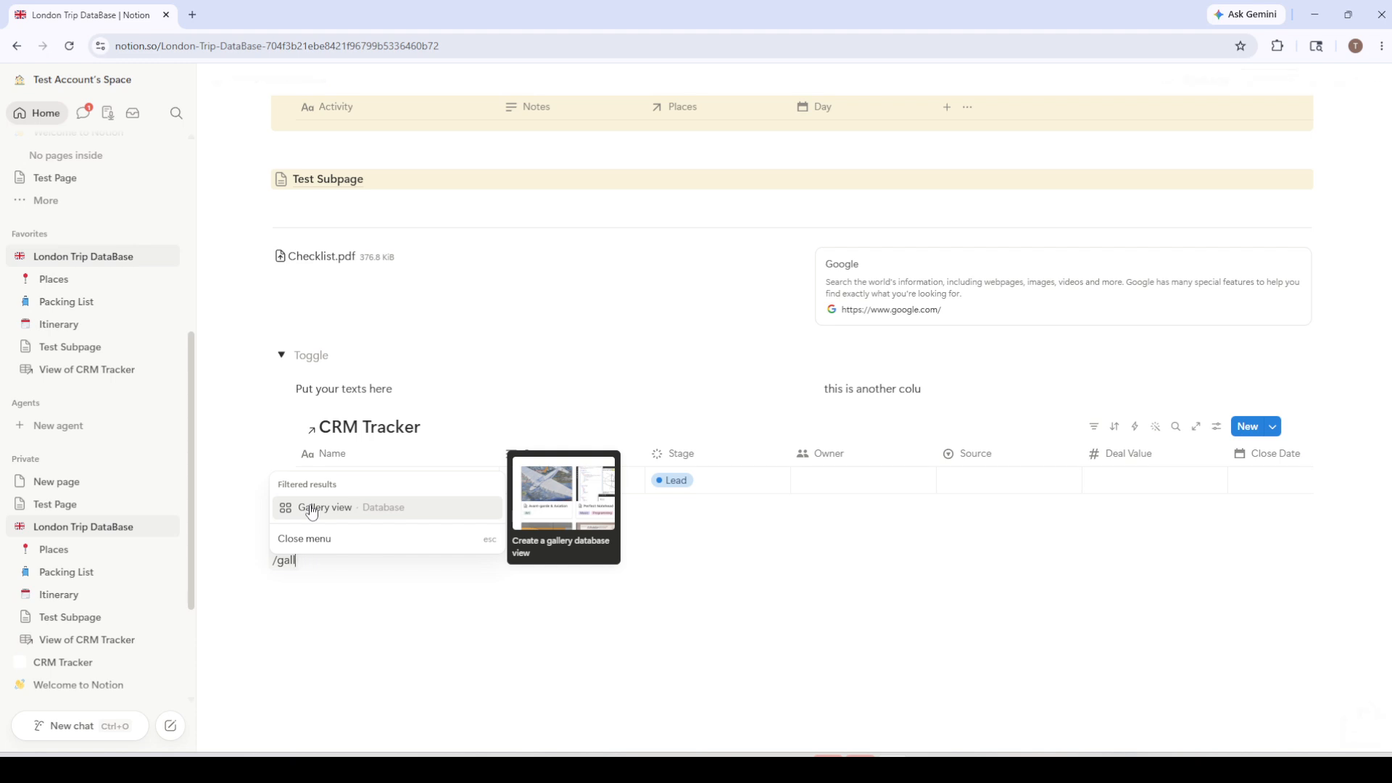
pyautogui.press('BackSpace')
pyautogui.press('BackSpace')
pyautogui.press('BackSpace')
pyautogui.press('BackSpace')
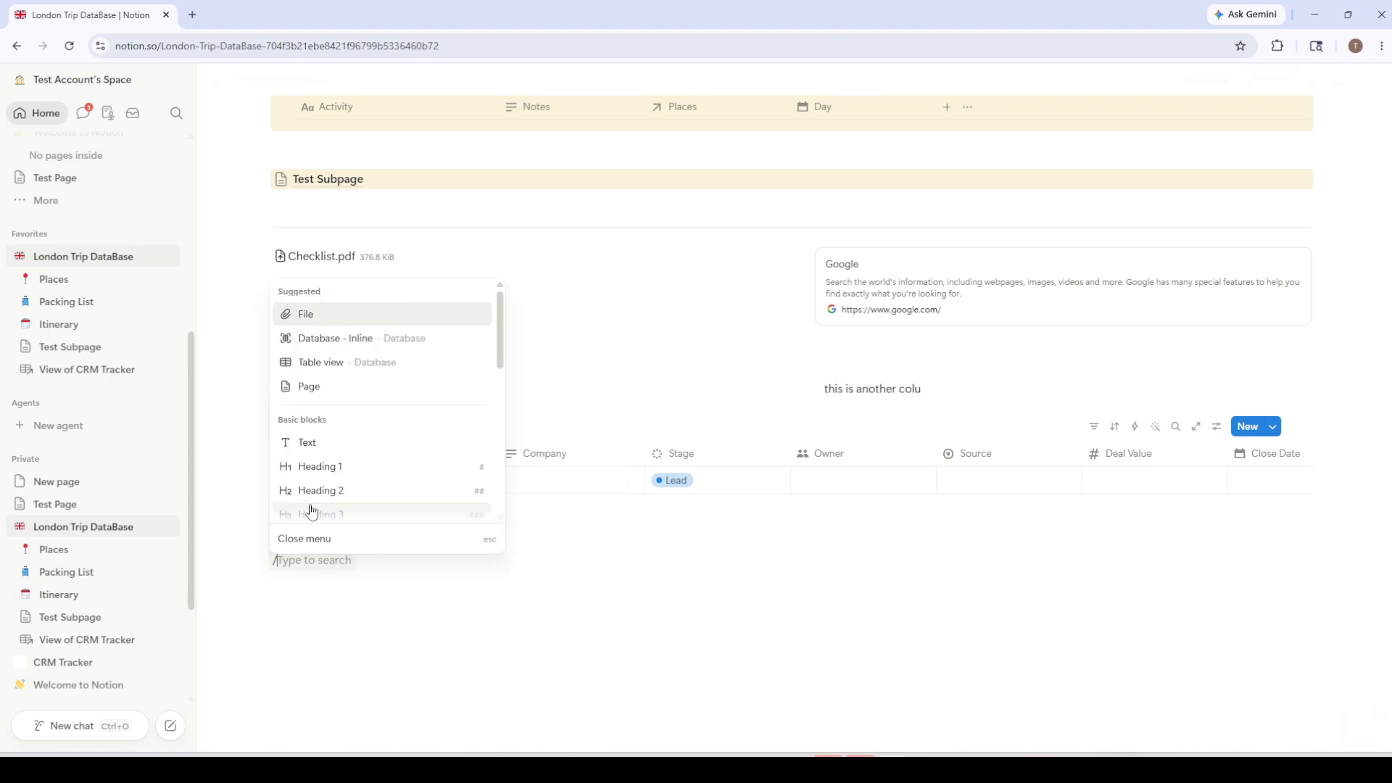
pyautogui.write('list')
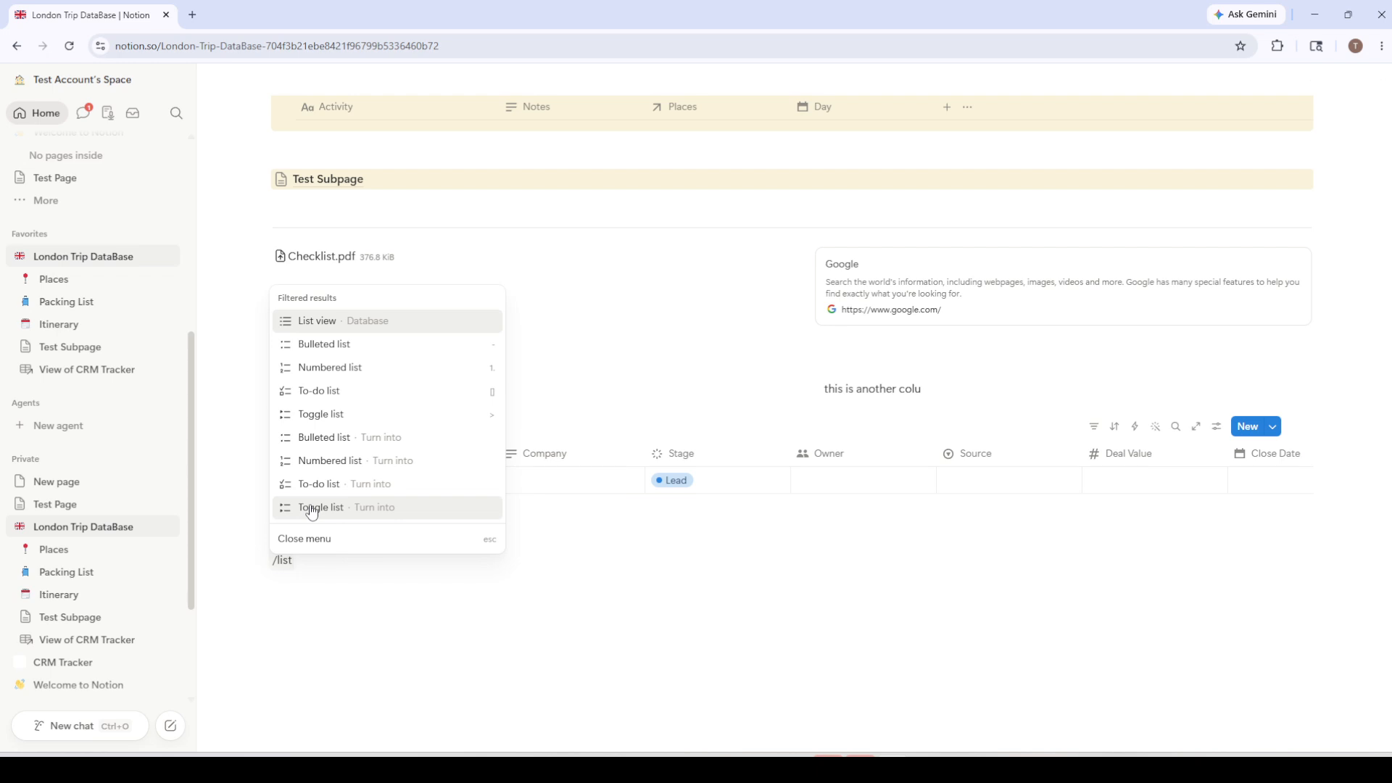
# Insert a List view database and give it a new empty data source
pyautogui.click(333, 325)
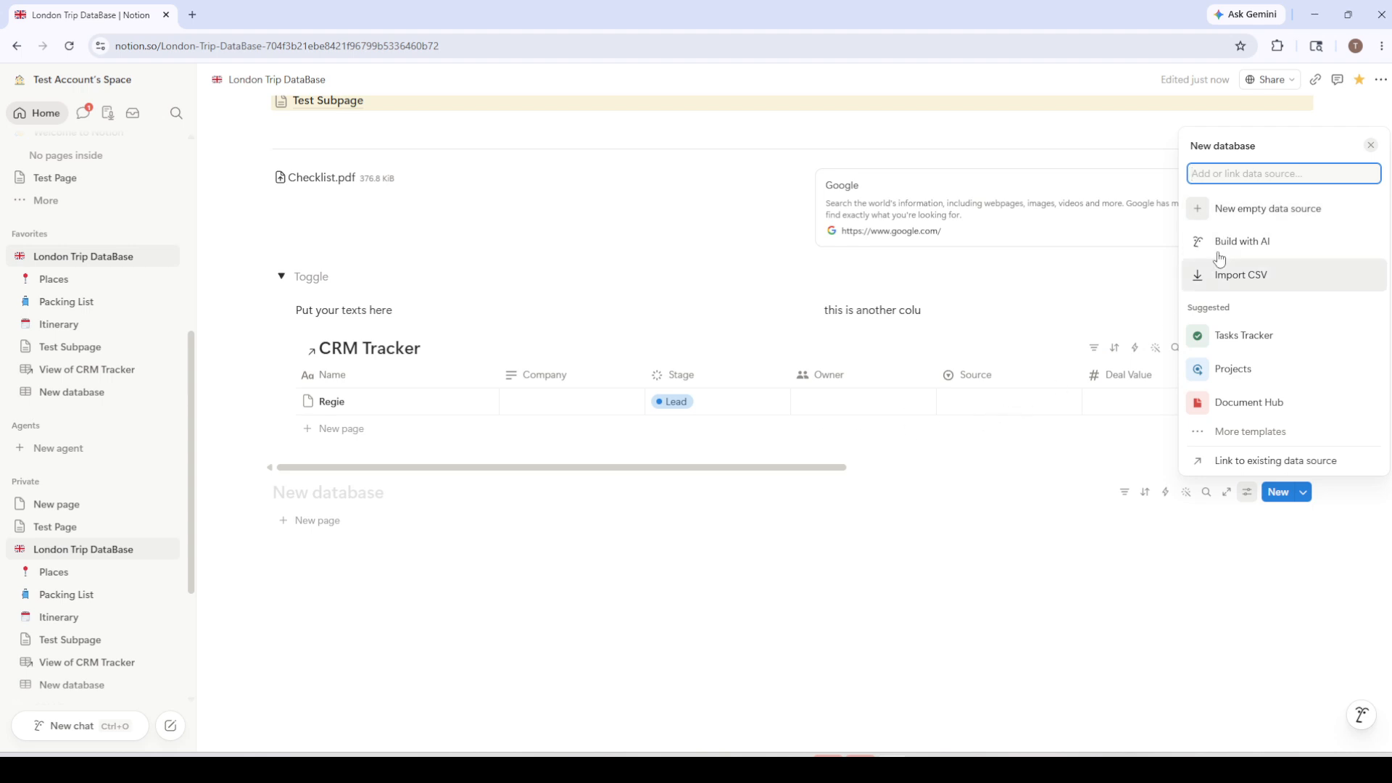
pyautogui.click(1231, 212)
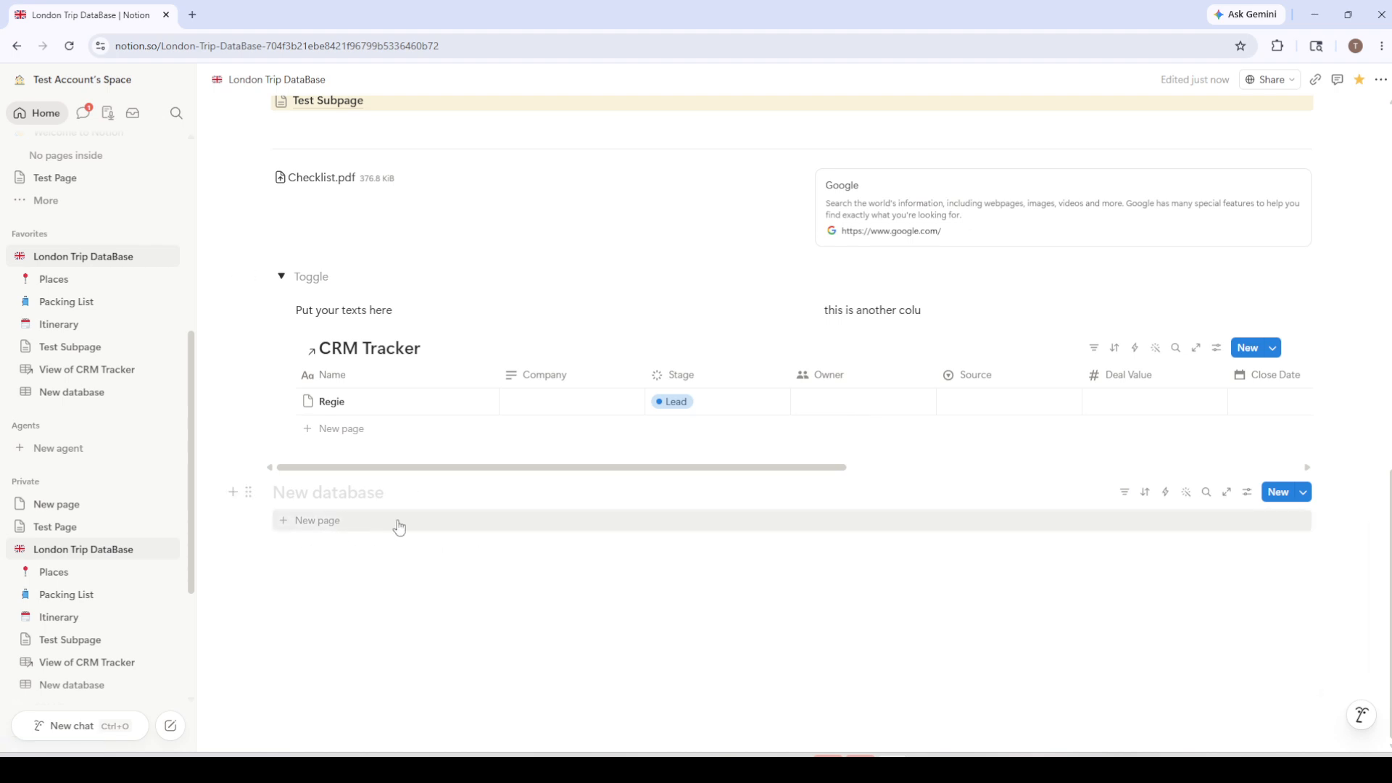
pyautogui.scroll(15, 424, 520)
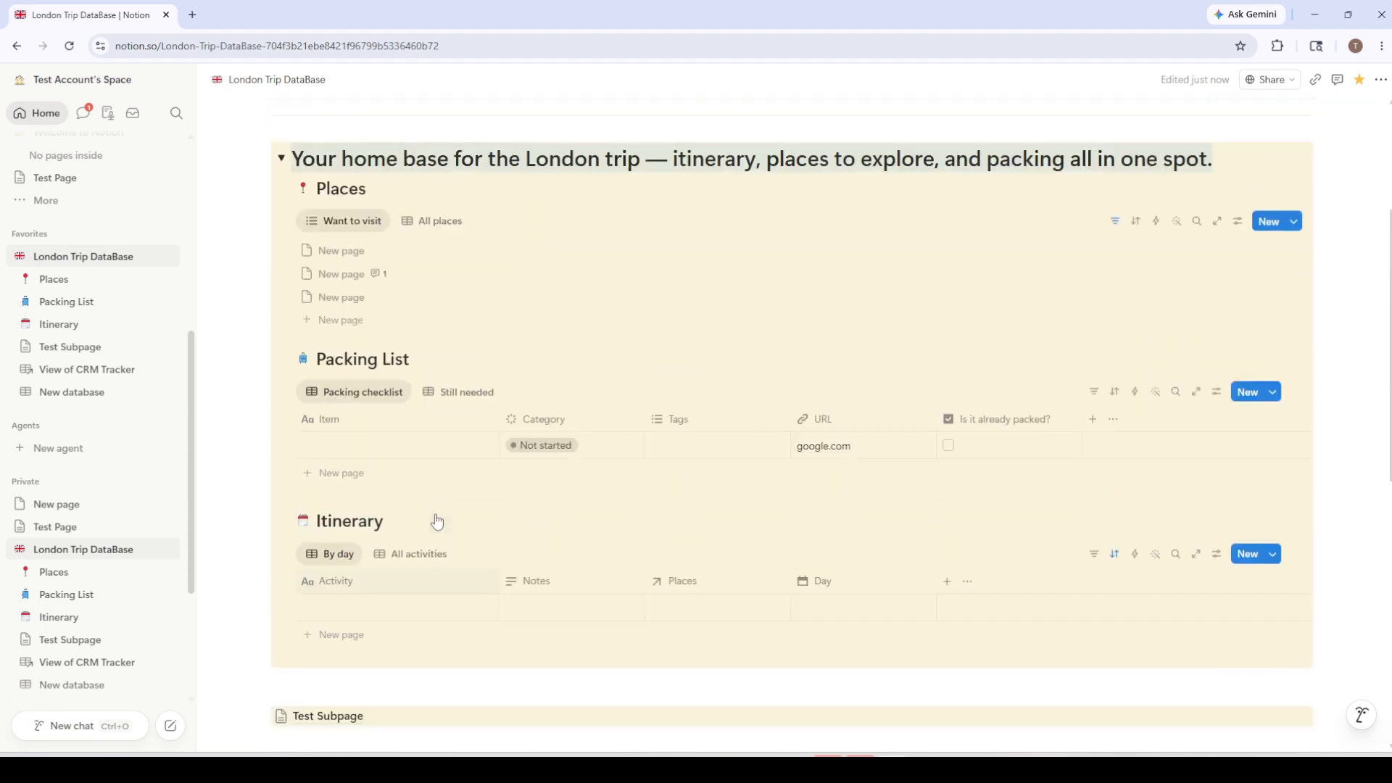